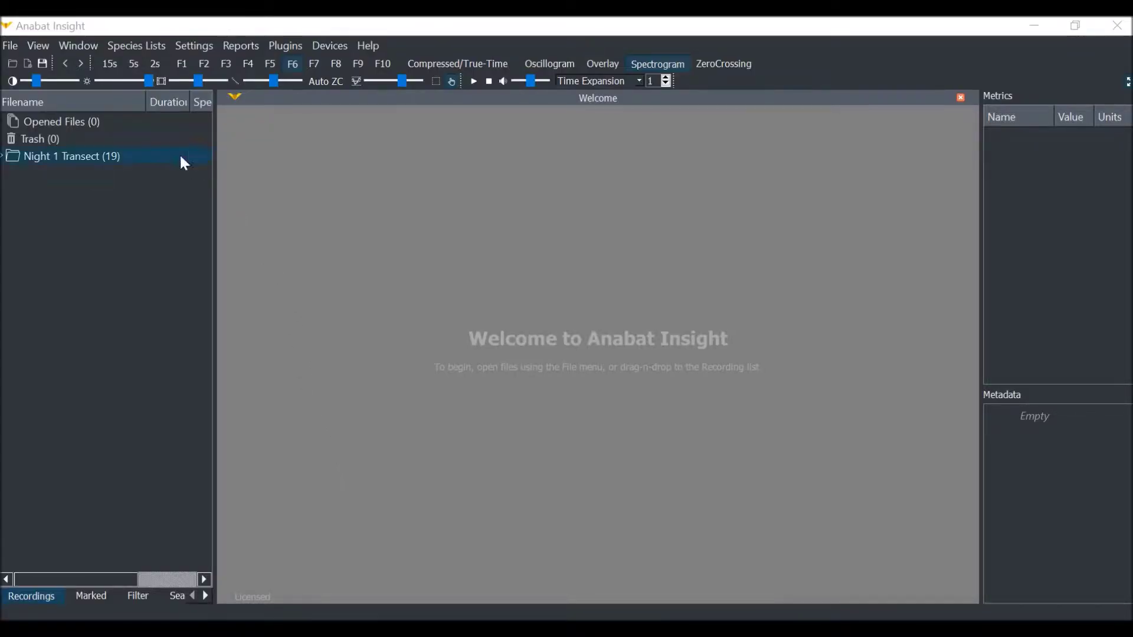
Step: Group the Night 1 Transect store by night and expand the 2017-07-10 node to list nineteen recordings
left_click(4, 157)
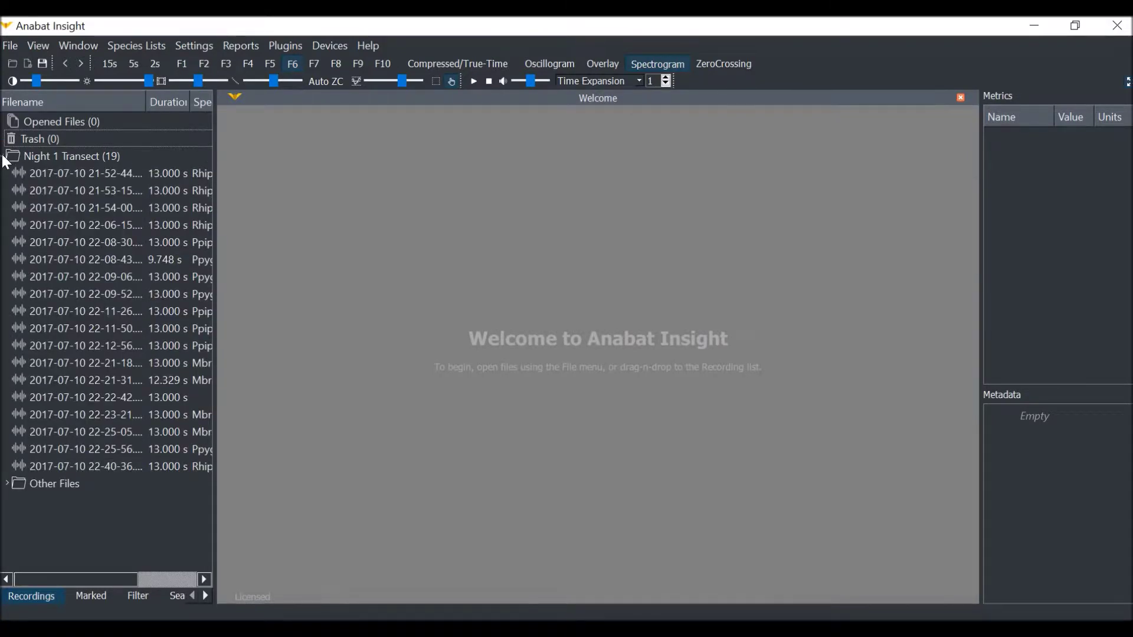
left_click(9, 158)
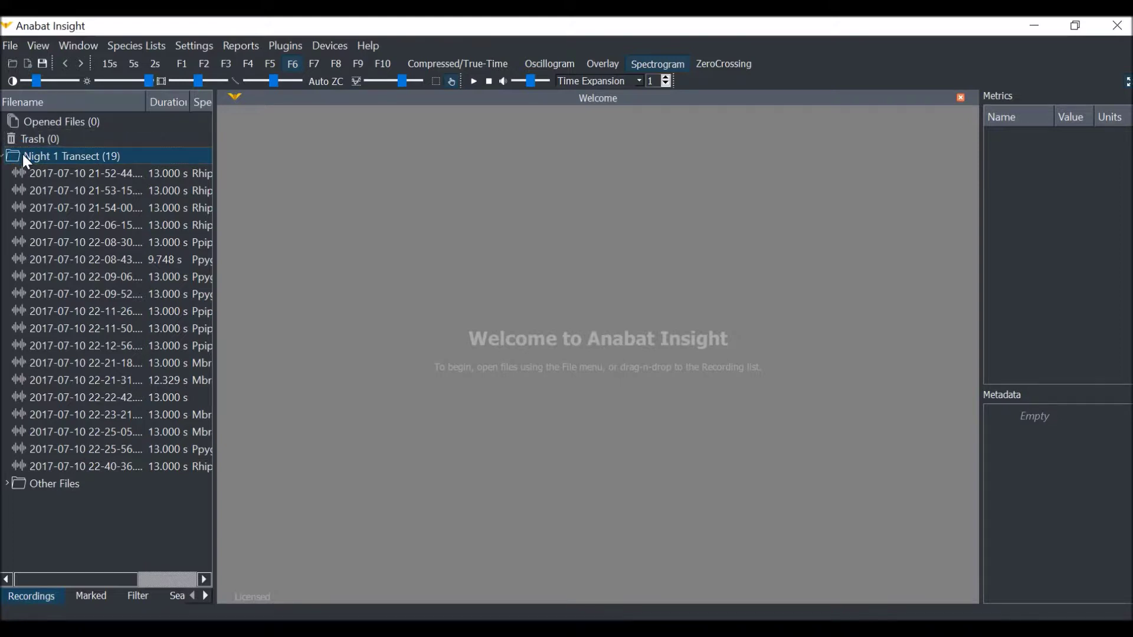
right_click(23, 155)
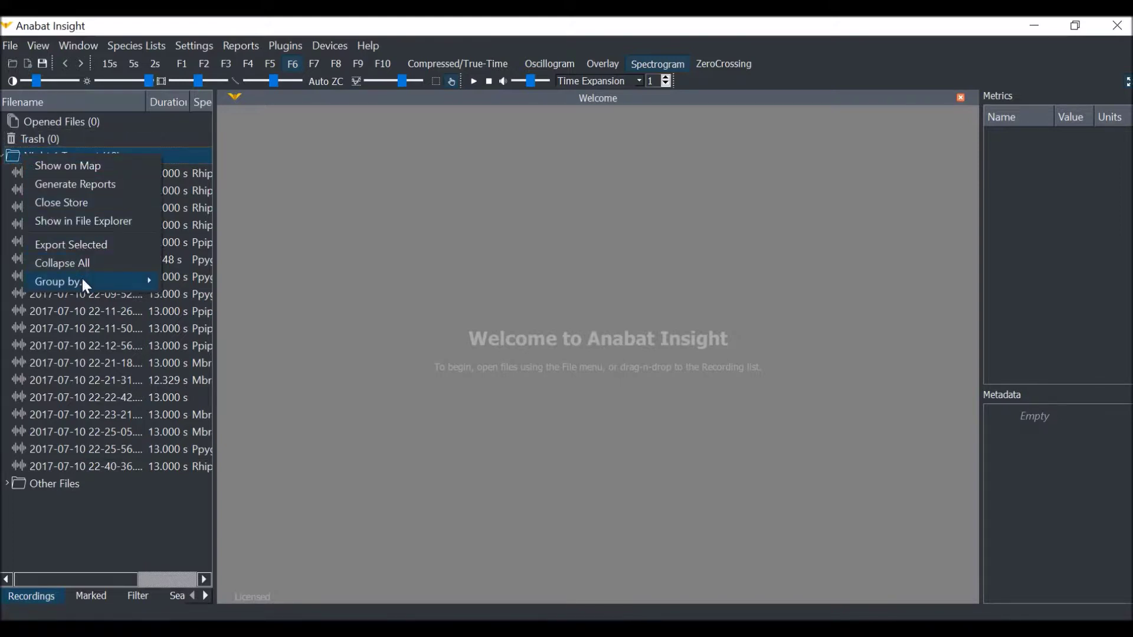
mouse_move(108, 279)
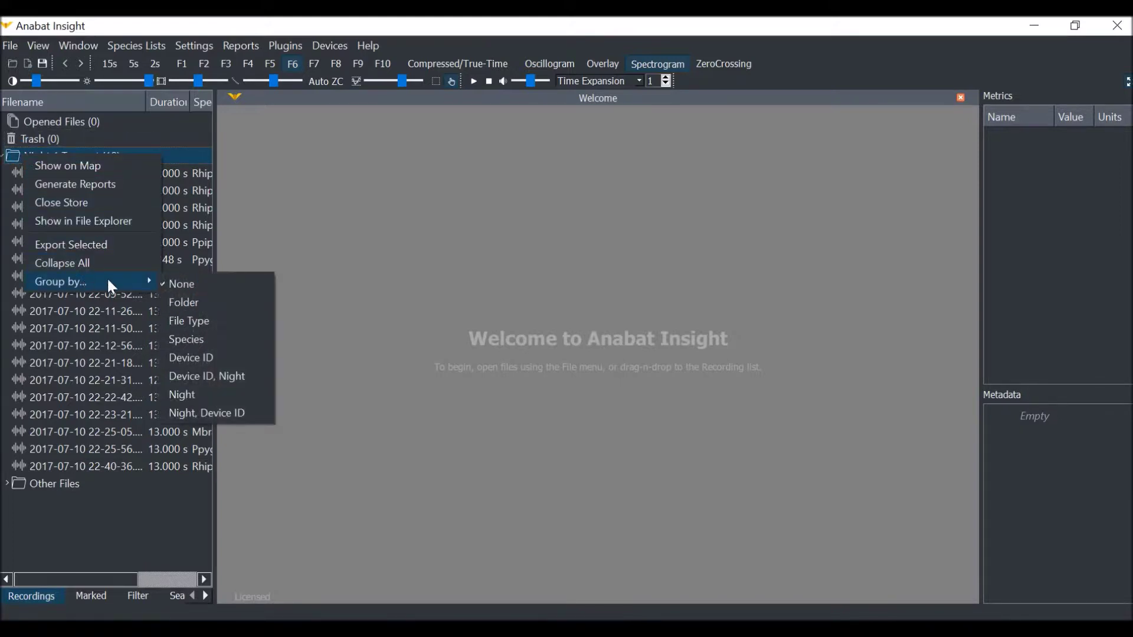
left_click(211, 394)
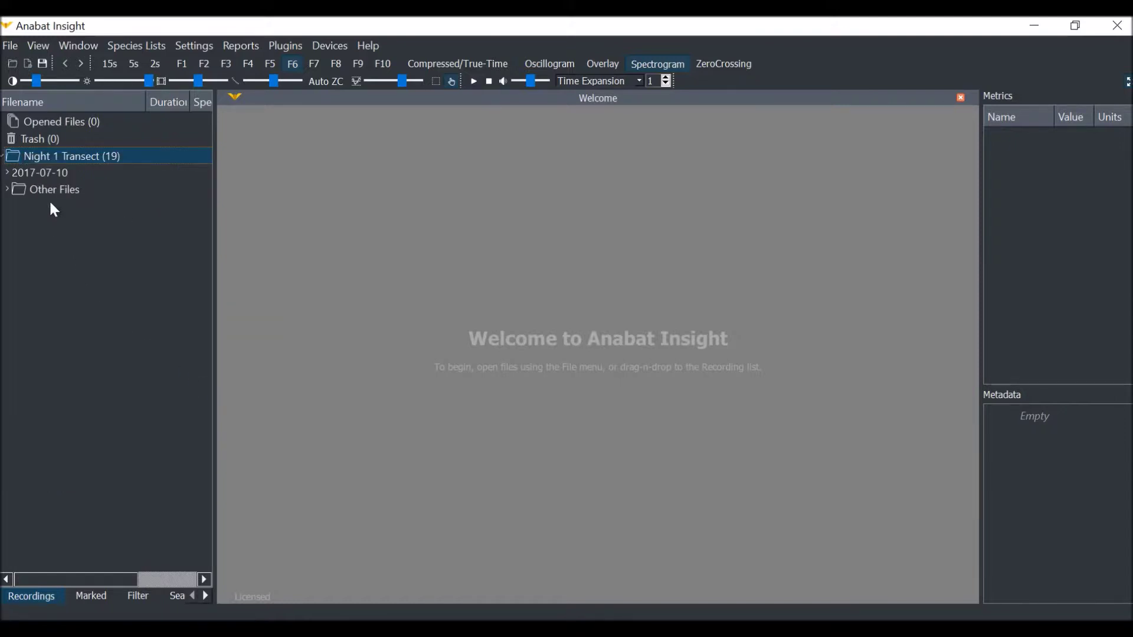
left_click(8, 172)
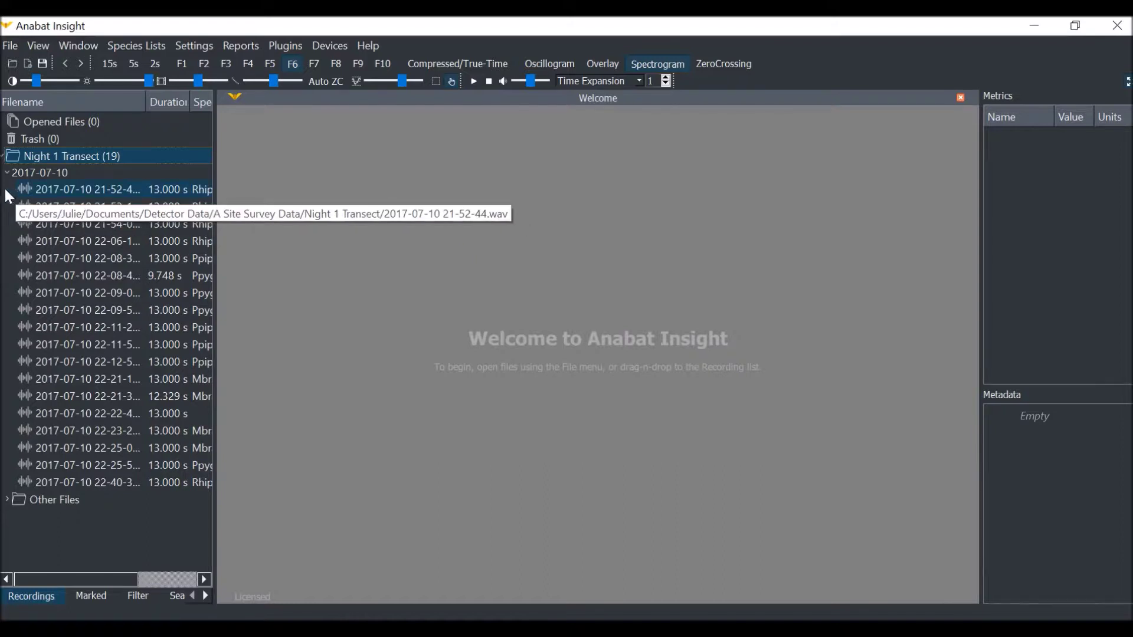
right_click(26, 157)
Step: Switch the store's grouping to Species and expand Ppyg to show its four recordings
mouse_move(67, 285)
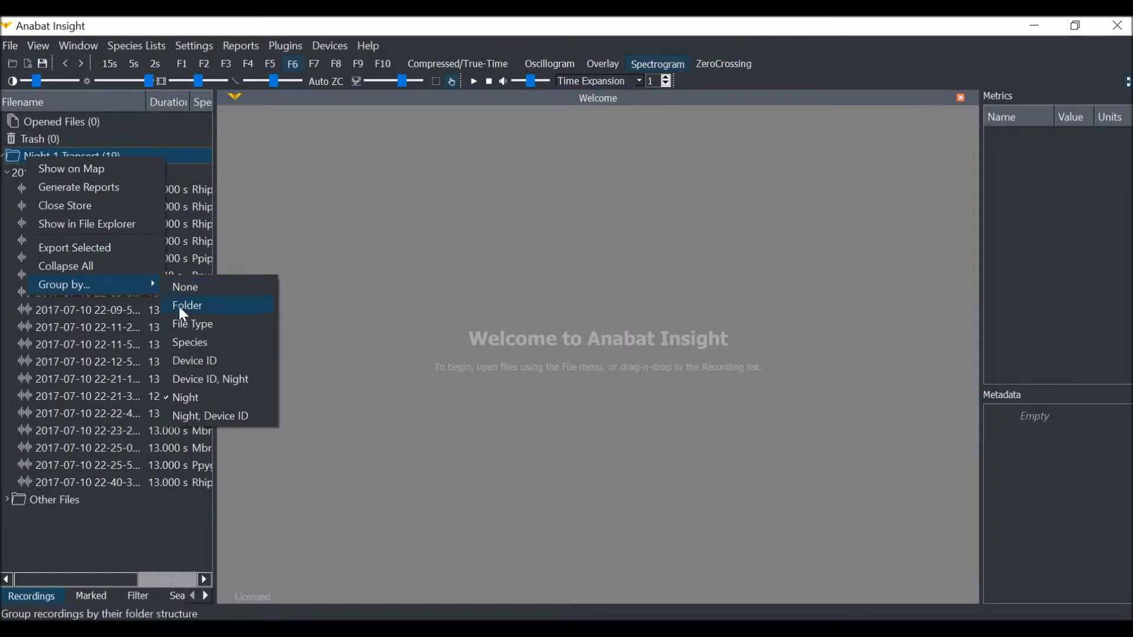
left_click(213, 352)
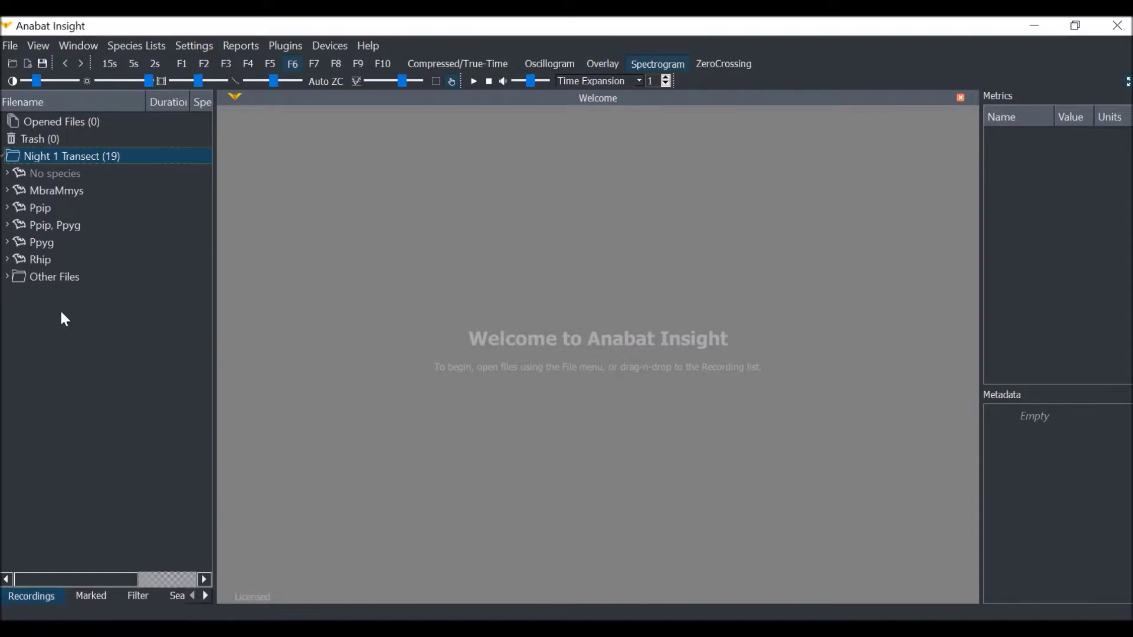
left_click(7, 242)
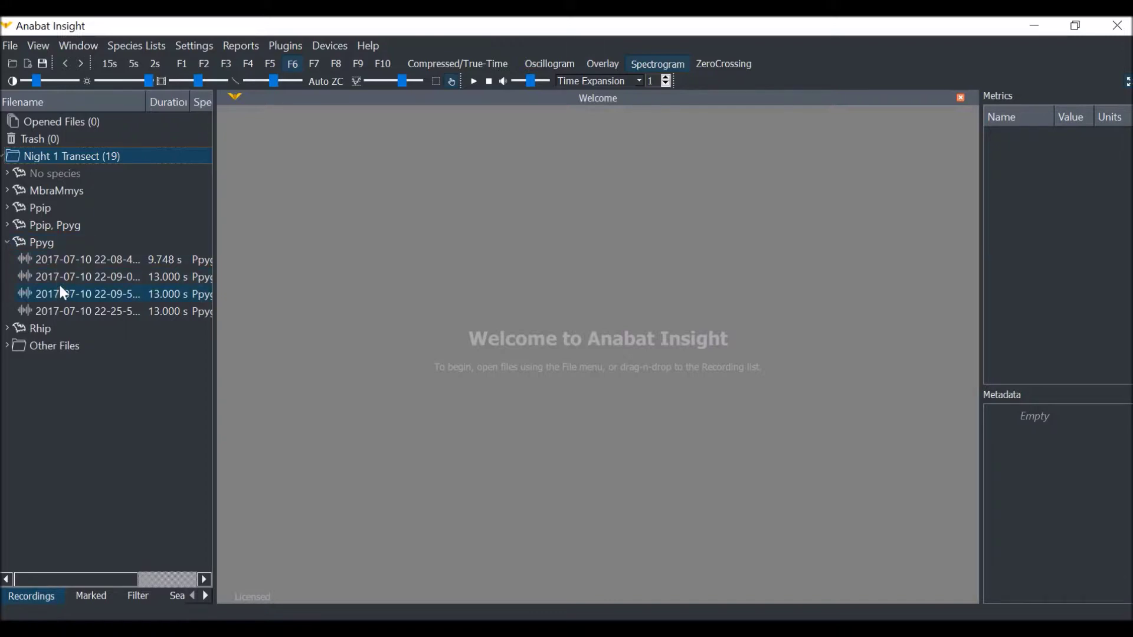
left_click(68, 314)
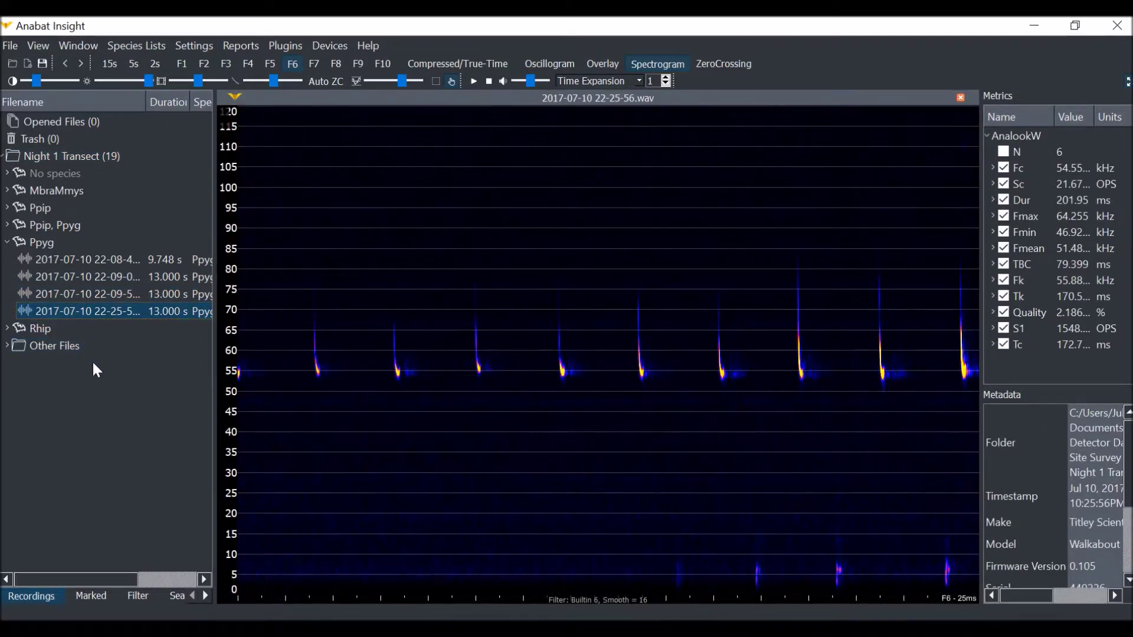
left_click(8, 328)
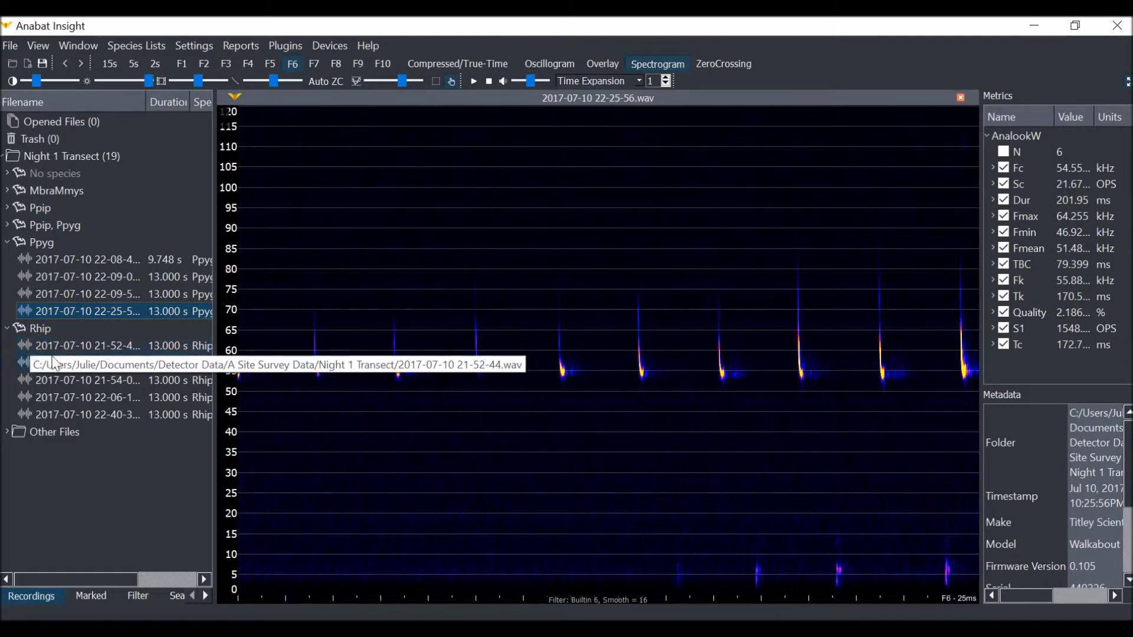
double_click(82, 412)
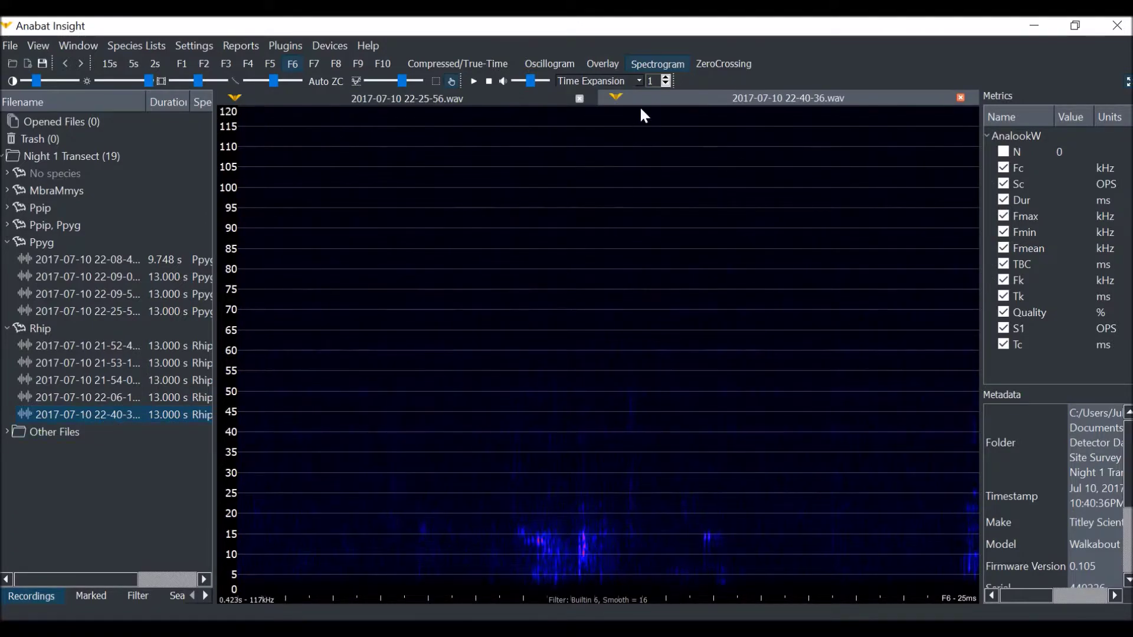
left_click(529, 97)
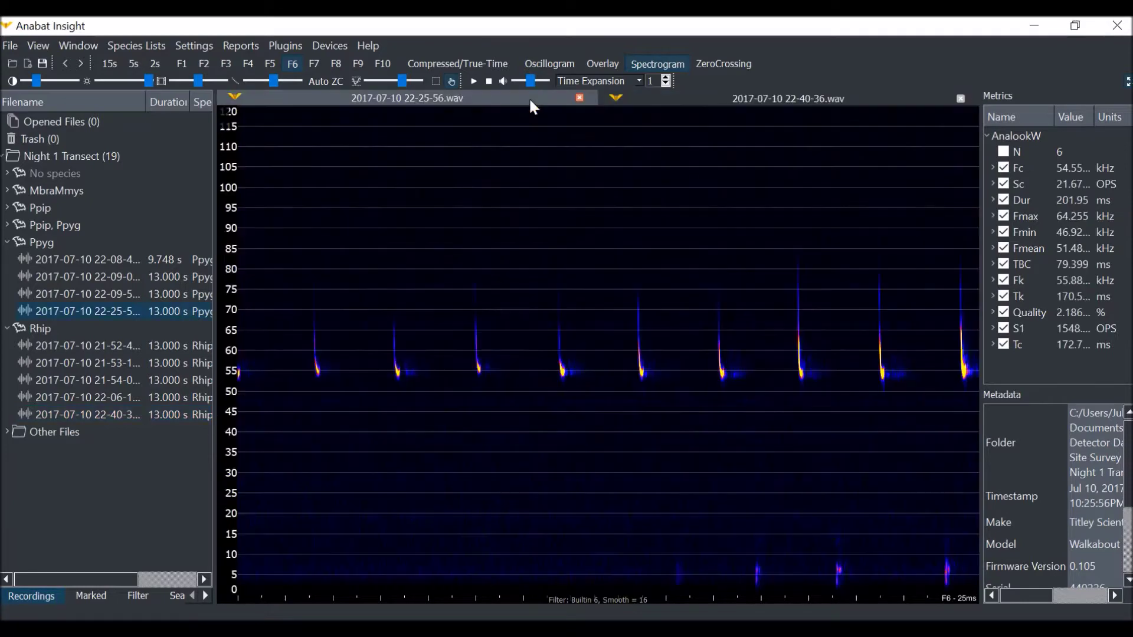
left_click(656, 98)
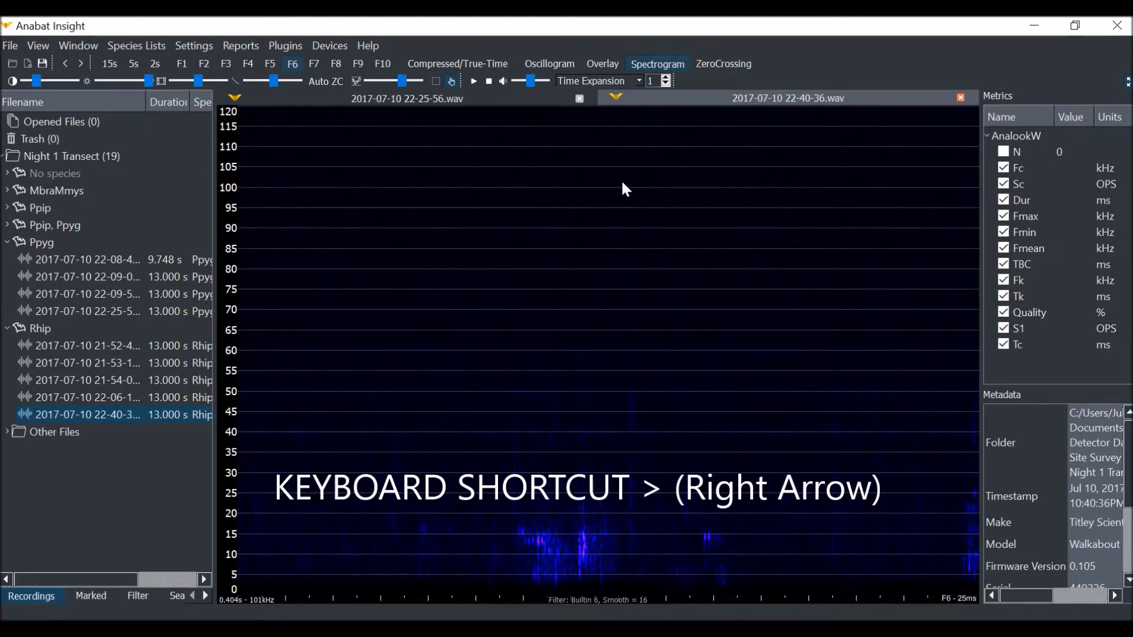
key("Right")
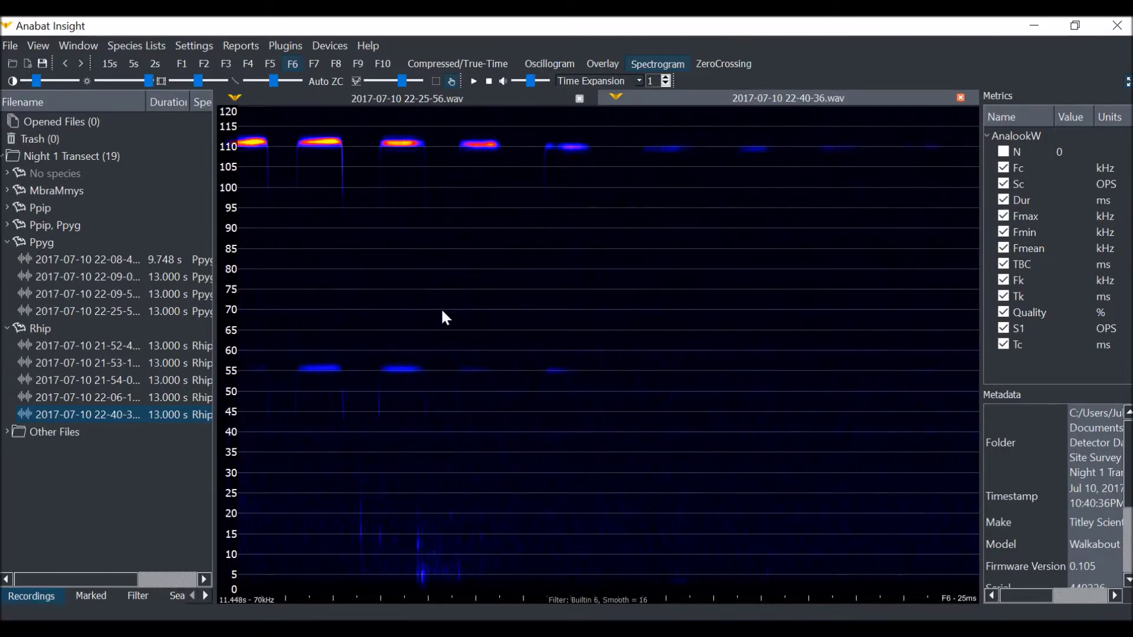
left_click_drag(445, 317, 516, 358)
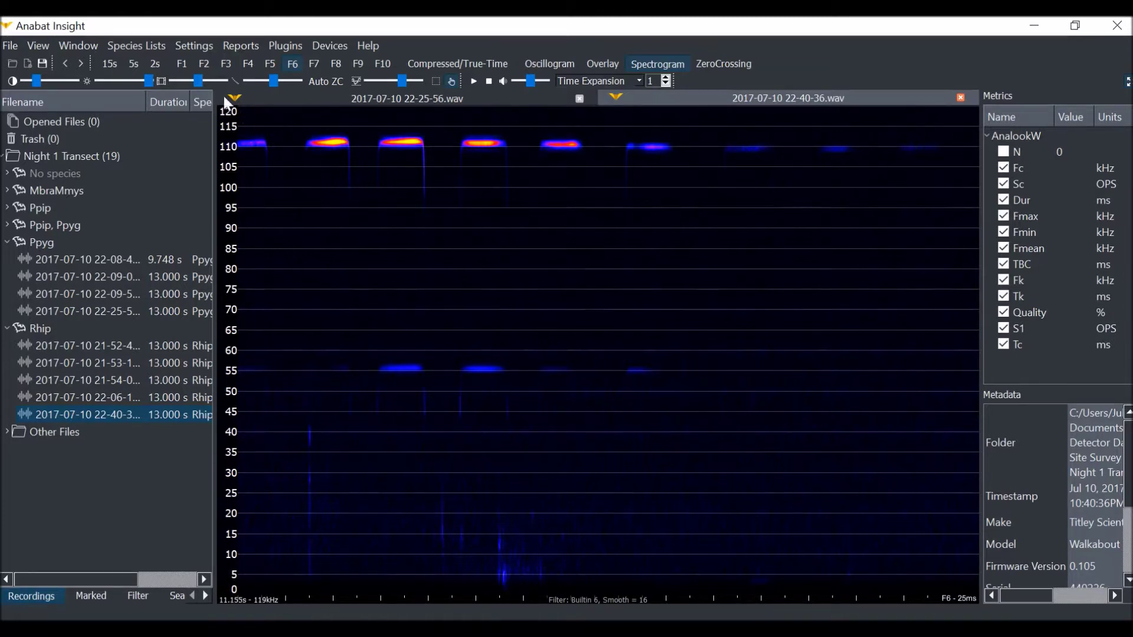
Step: Tile the 22-25-56 and 22-40-36 spectrograms side by side, showing 22-25-56's metrics
left_click(87, 44)
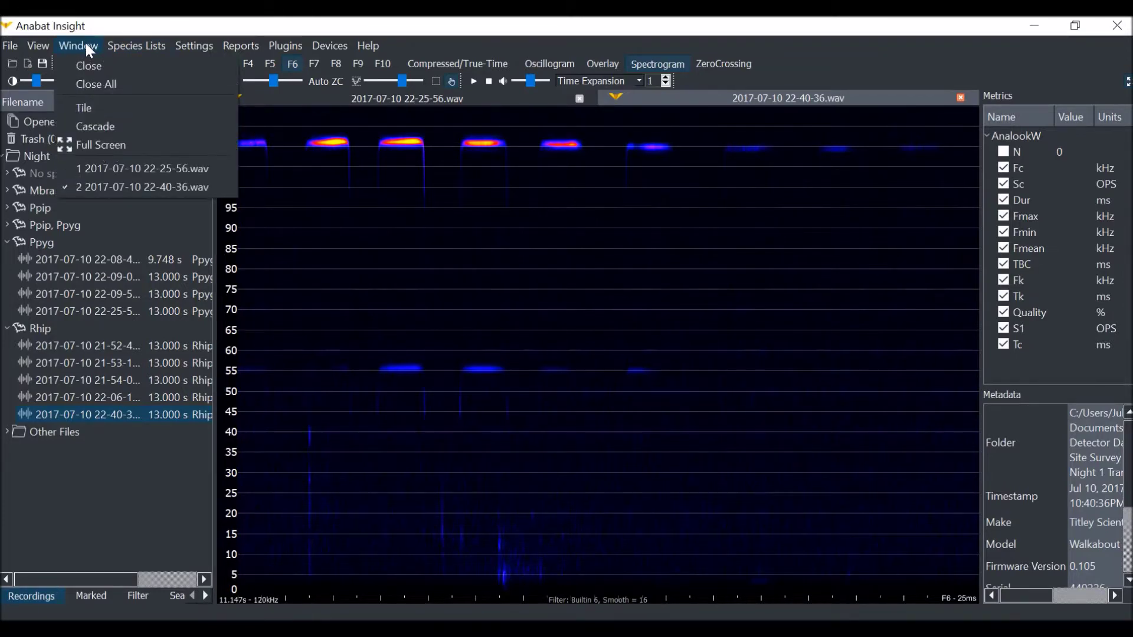
left_click(97, 108)
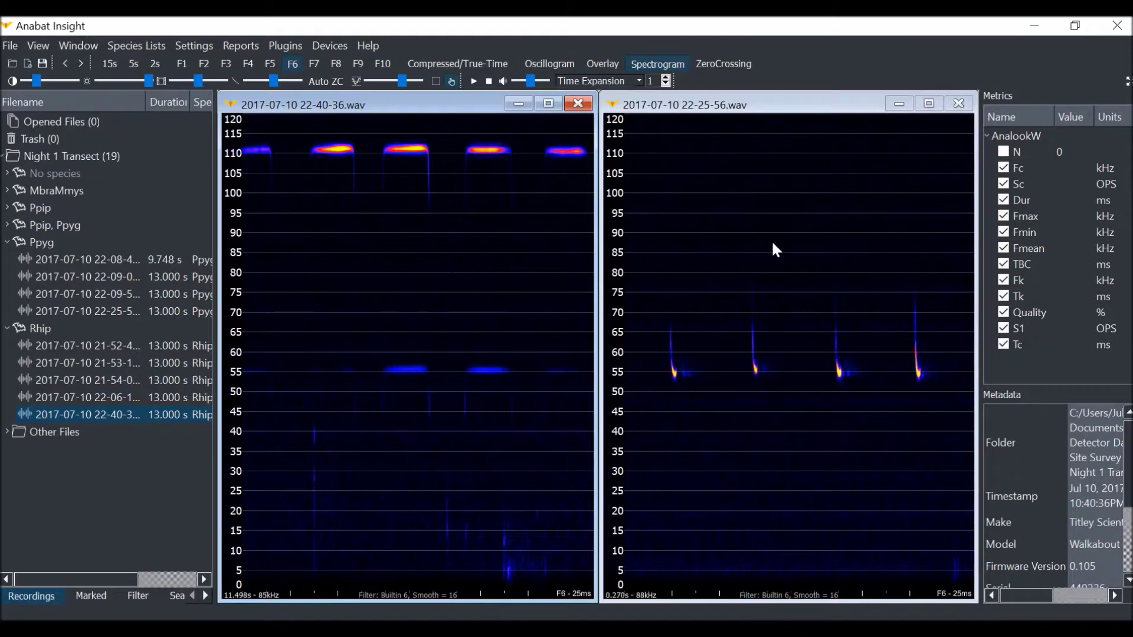
left_click(834, 248)
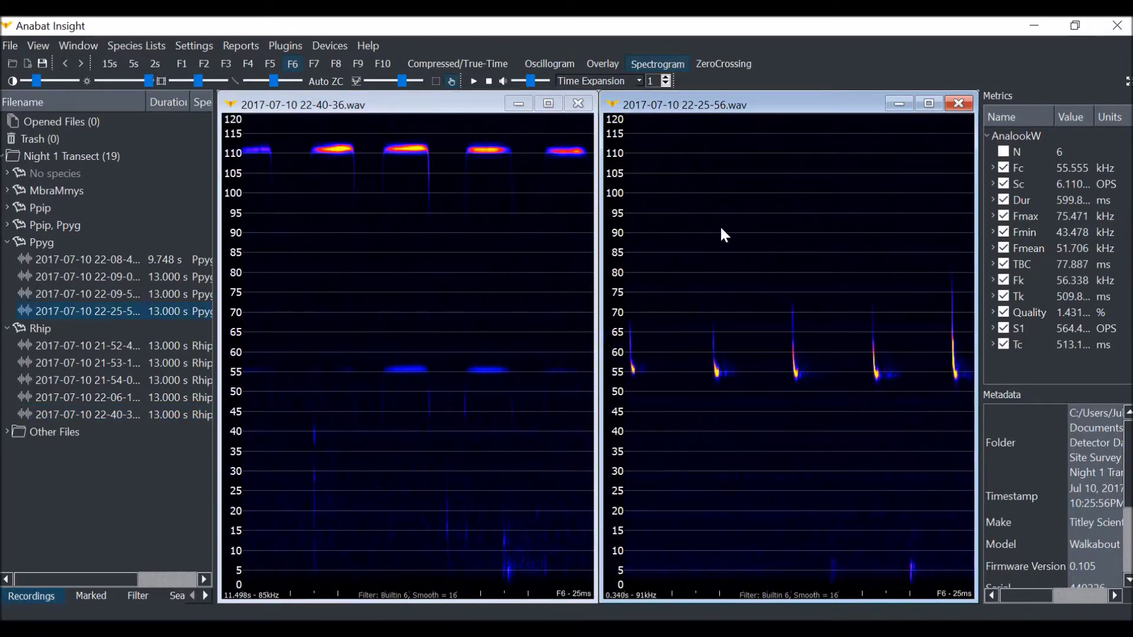
Step: Pan both tiled spectrograms, then maximize 22-40-36.wav to fill the viewer as a tab
left_click_drag(722, 233, 786, 231)
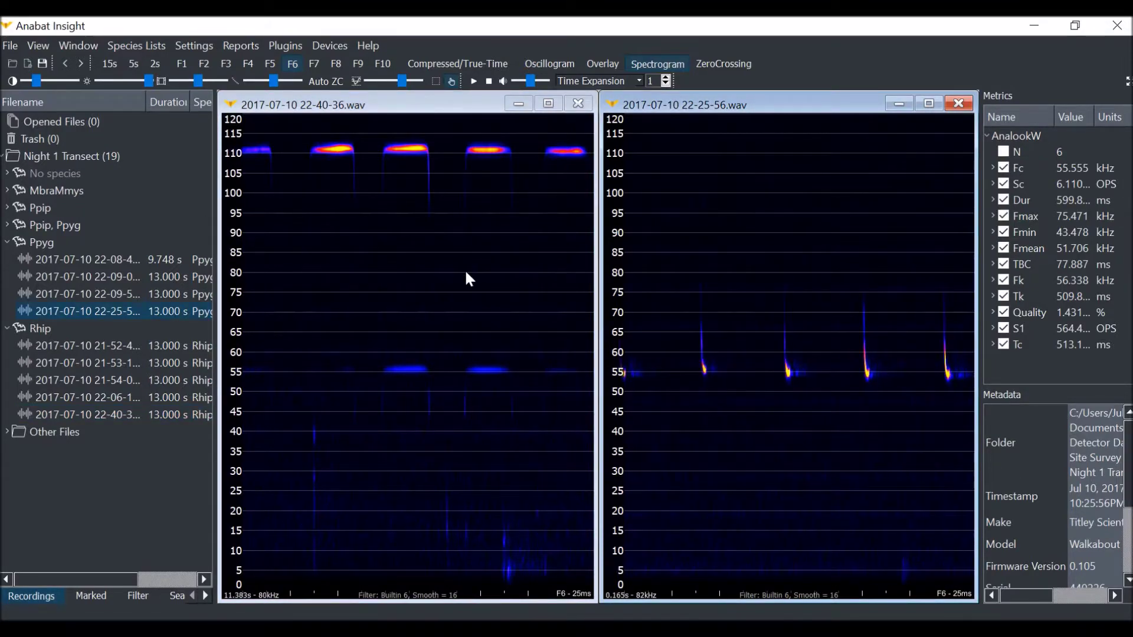
mouse_move(464, 268)
left_mouse_down()
mouse_move(337, 260)
mouse_move(420, 252)
mouse_move(470, 265)
left_mouse_up()
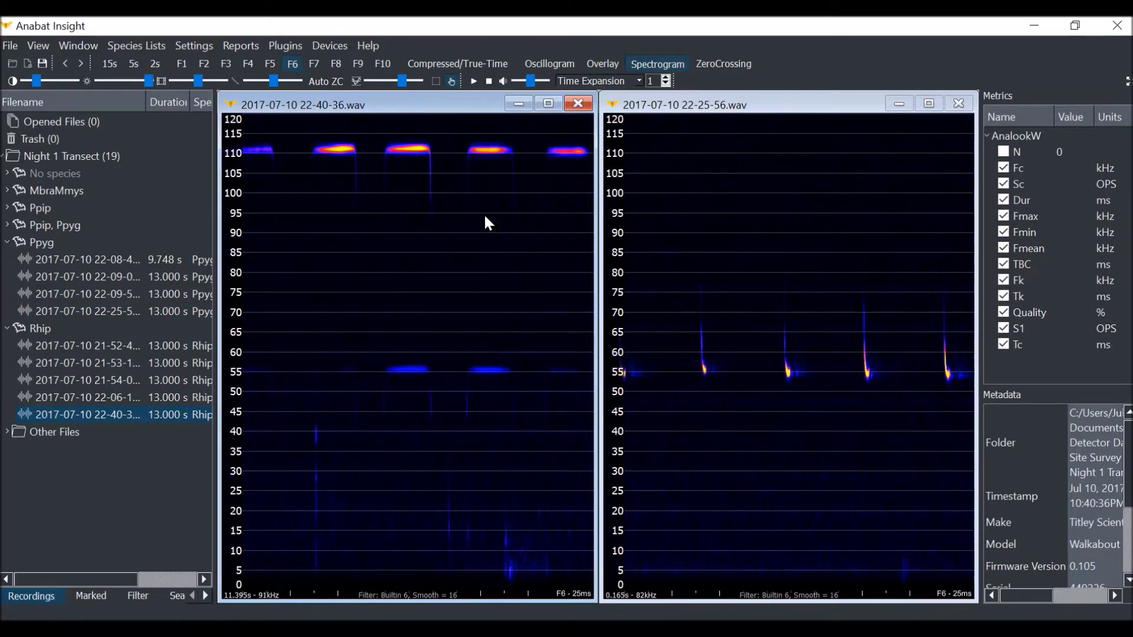
left_click(548, 105)
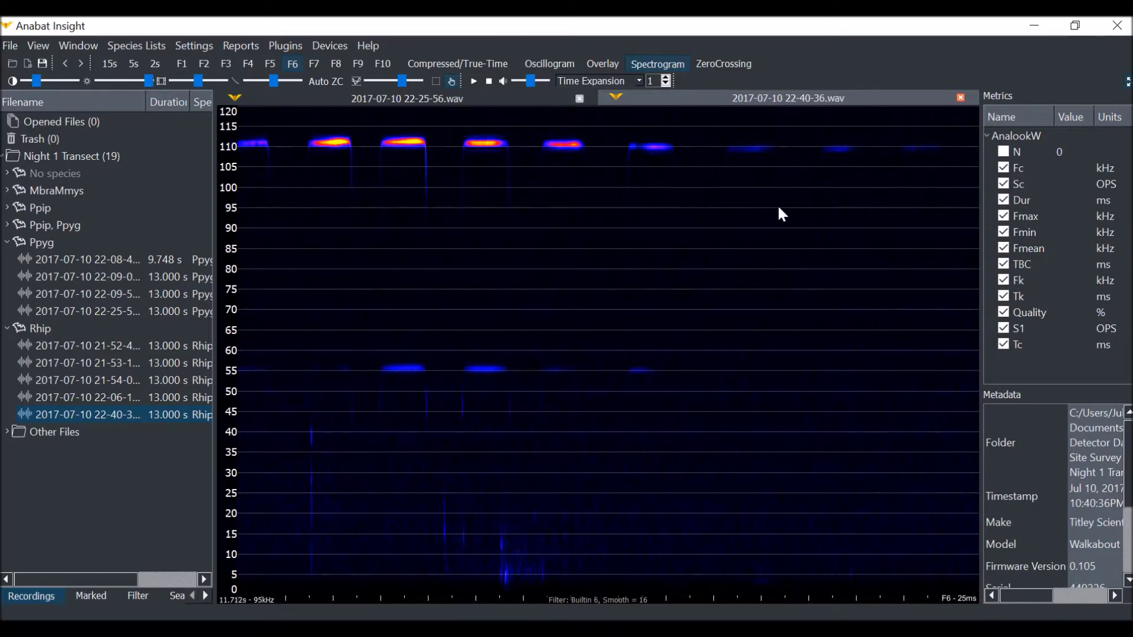
left_click(961, 97)
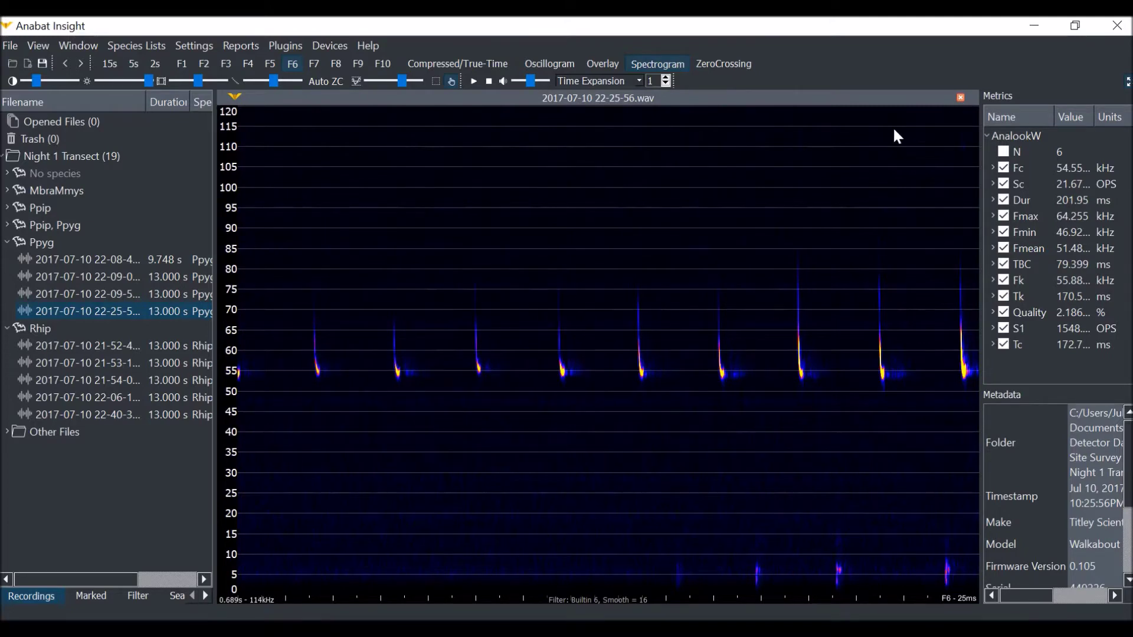
left_click(960, 99)
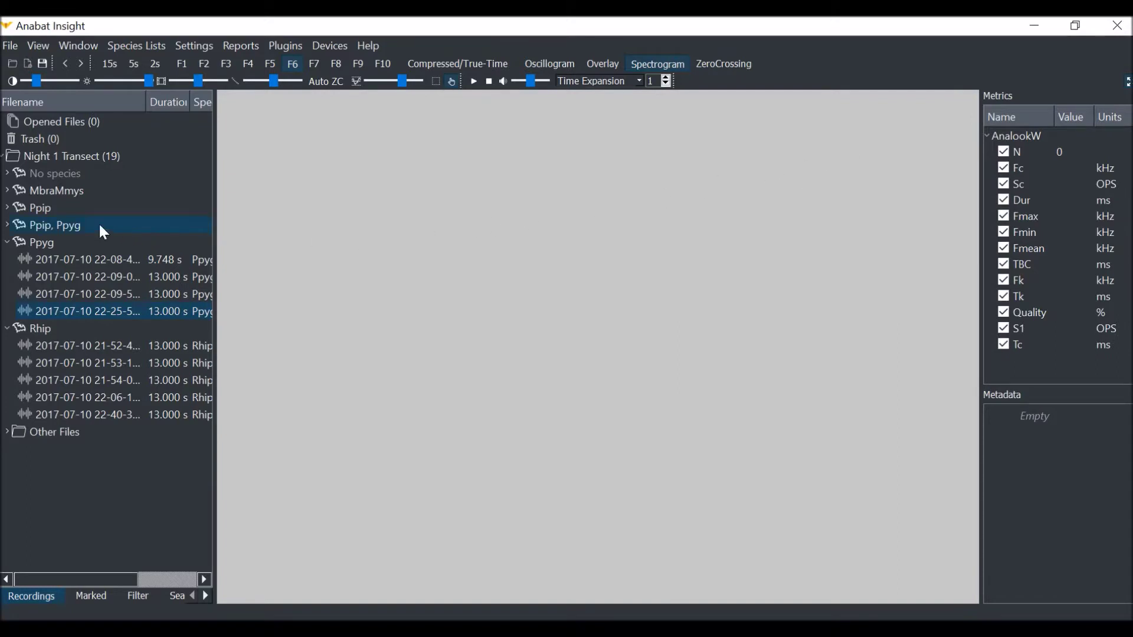
left_click(8, 224)
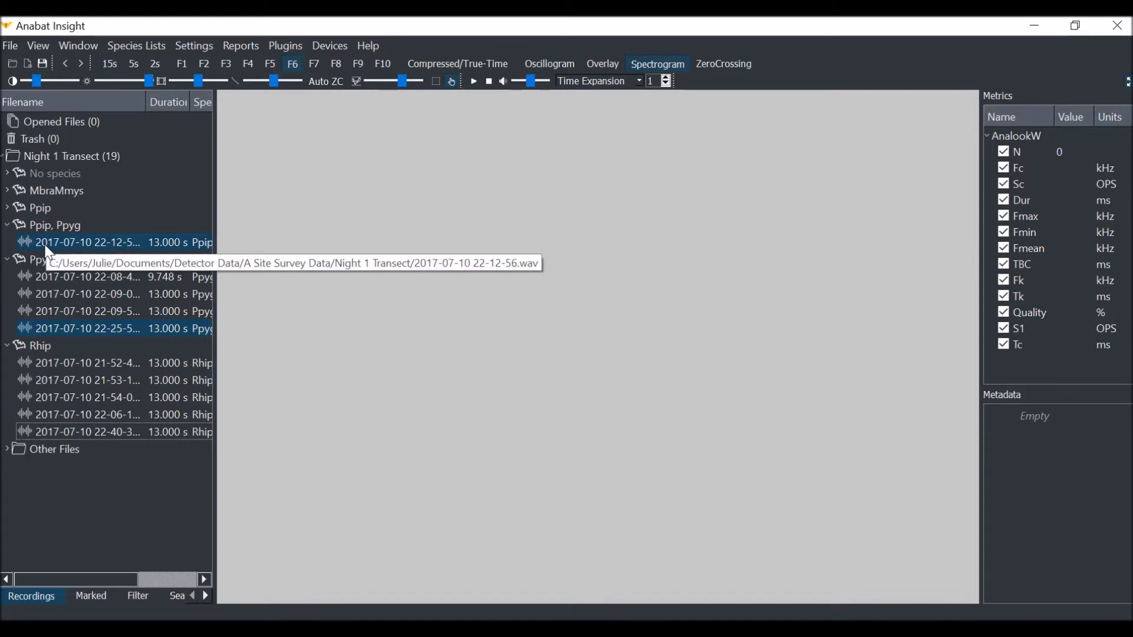
double_click(45, 246)
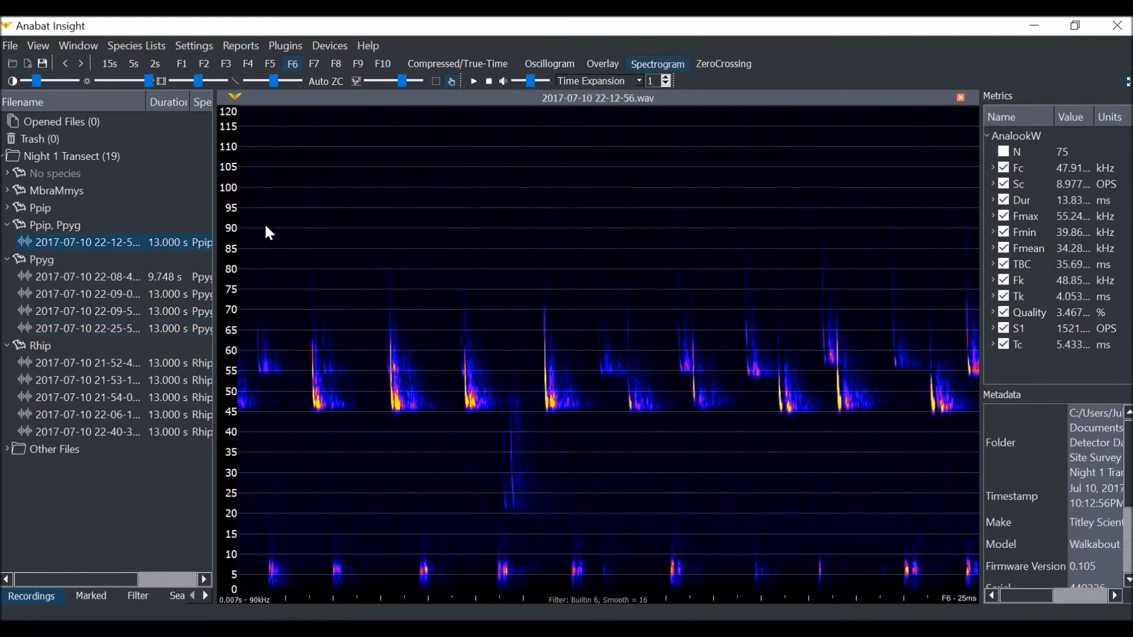
Step: Jump to the end of 22-12-56.wav with End, return to its start with Home, then press ]
key("End")
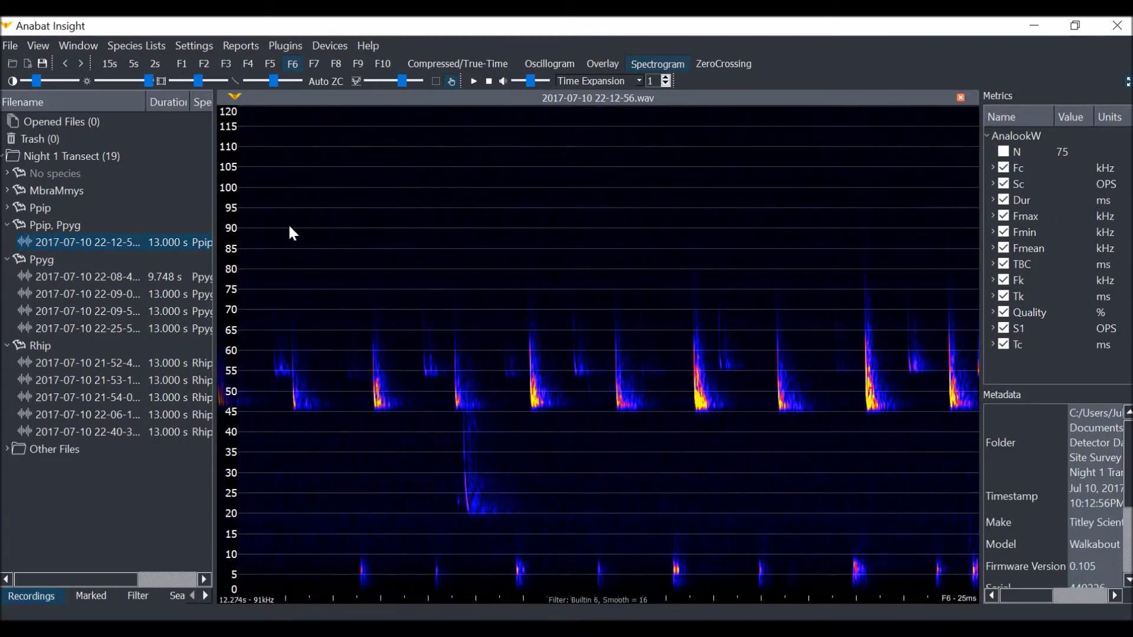
left_click_drag(869, 267, 670, 252)
key("Home")
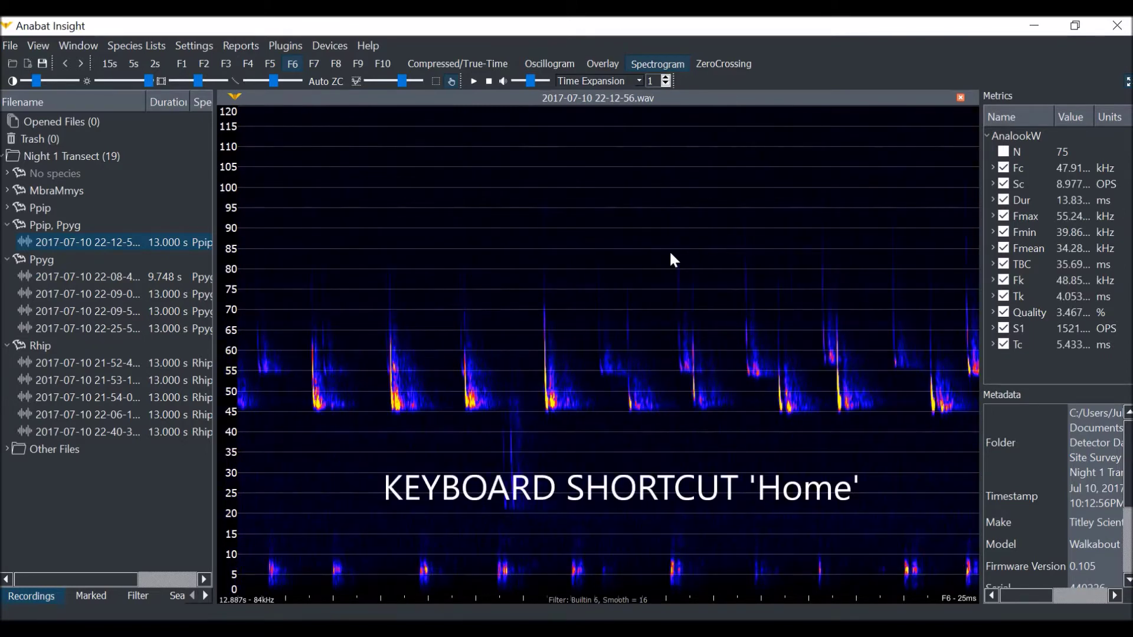
mouse_move(670, 254)
left_mouse_down()
mouse_move(911, 258)
mouse_move(675, 257)
left_mouse_up()
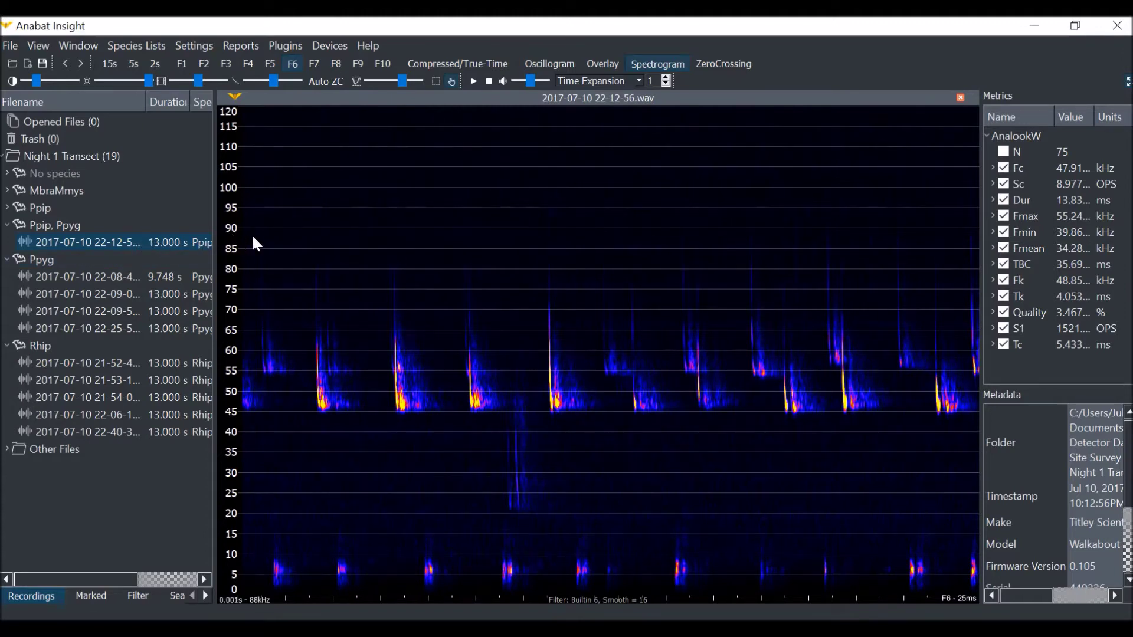
key("bracketright")
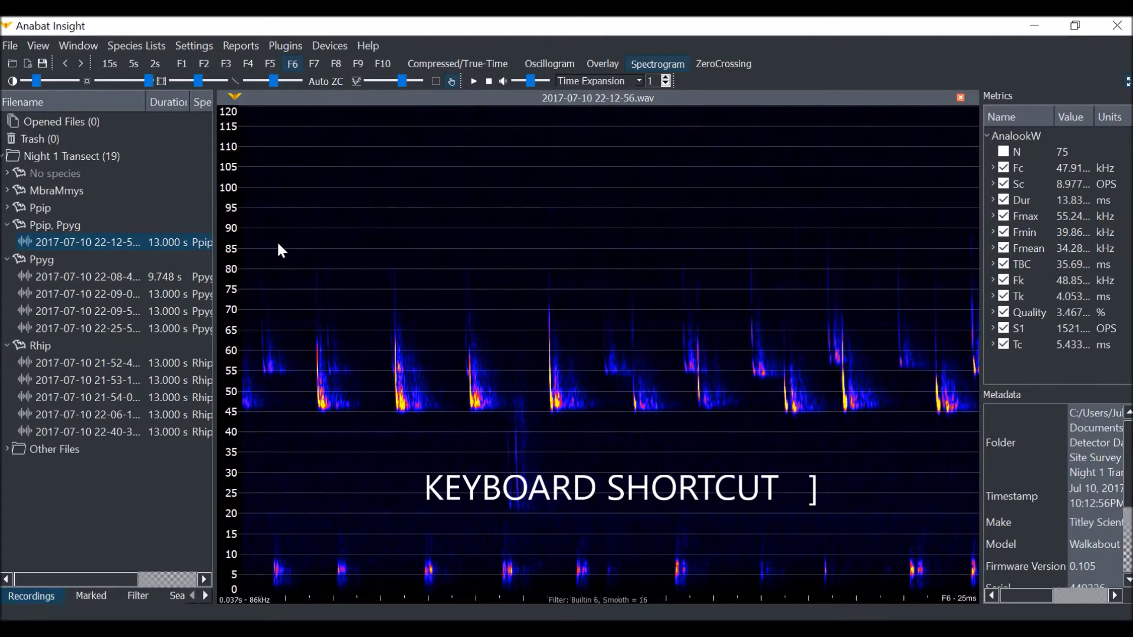
Step: Step forward to 22-08-43 with ], then back with [ three times to 22-11-50.wav
key("bracketright")
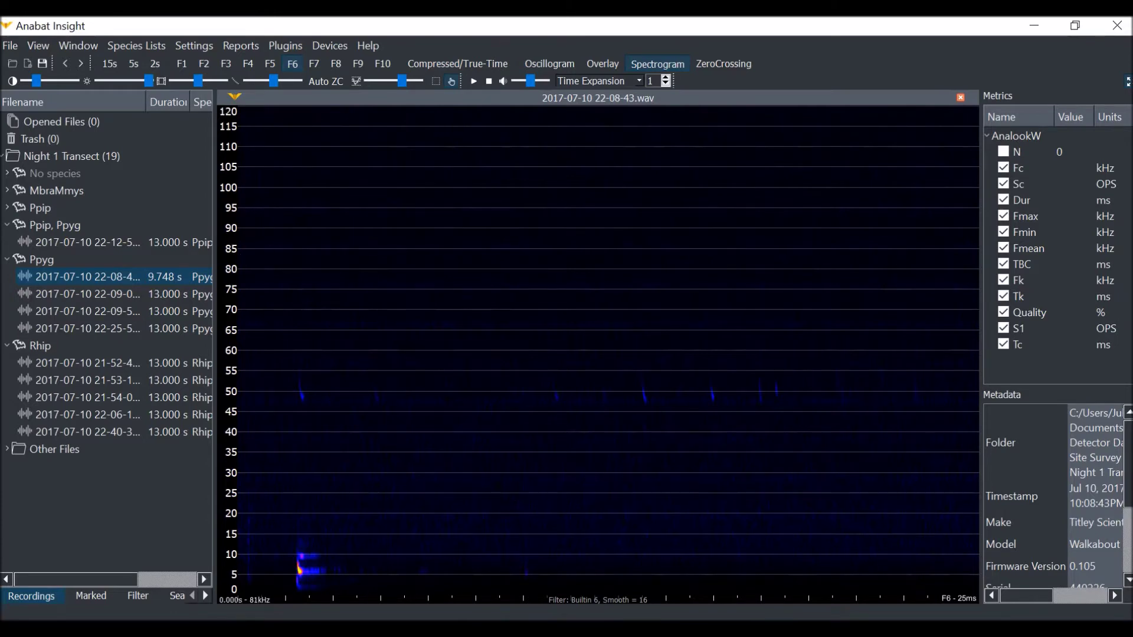
key("bracketleft")
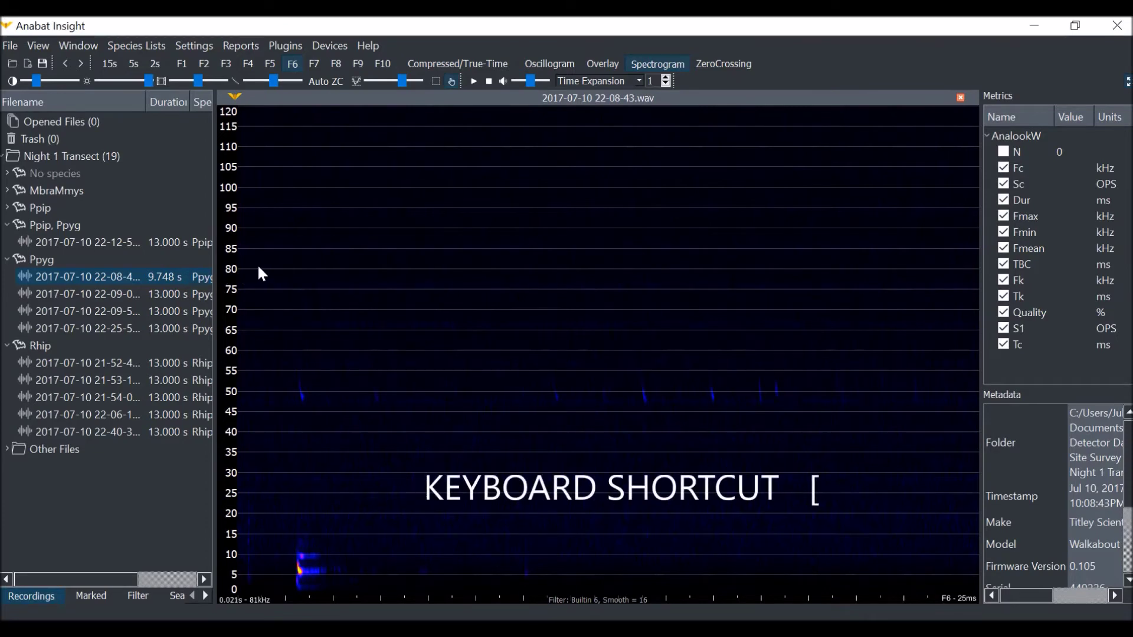
key("bracketleft")
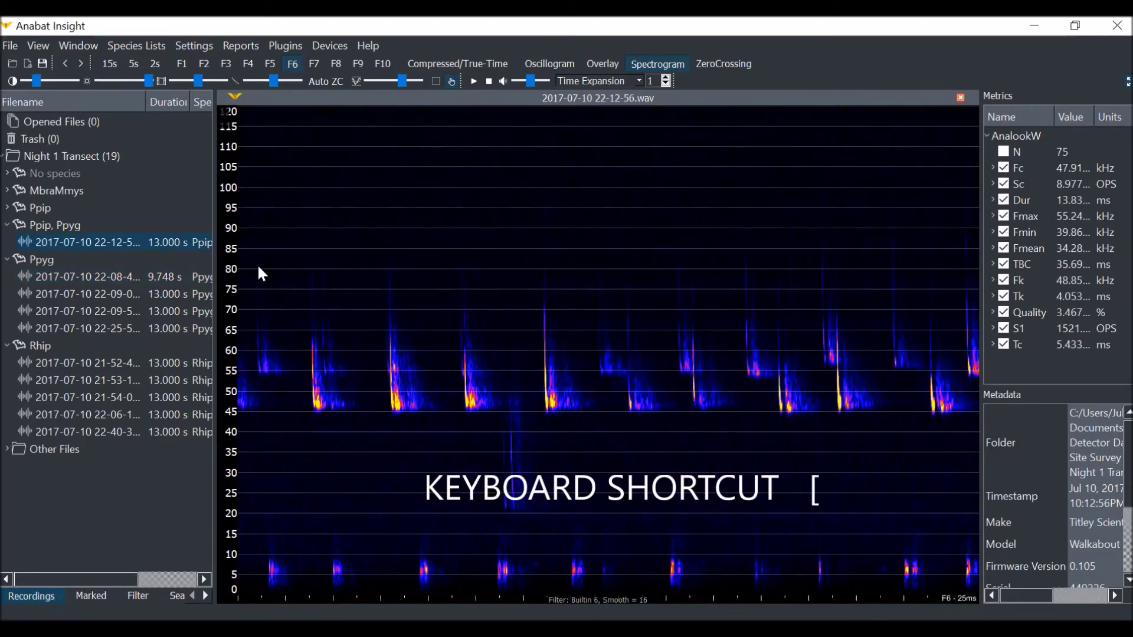
key("bracketleft")
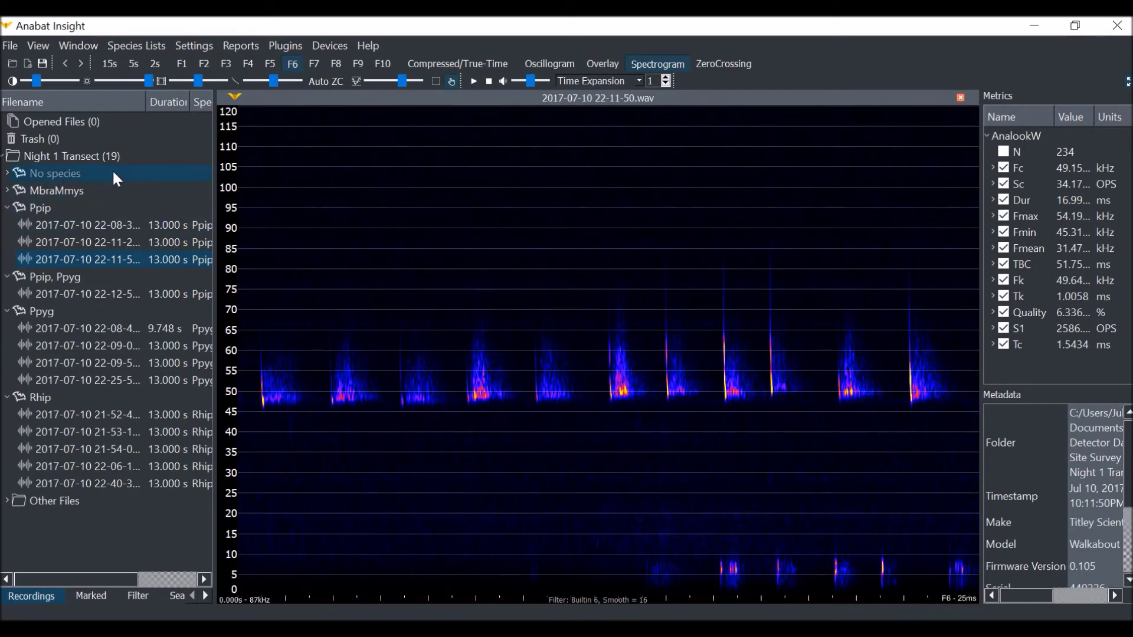
Step: Show the Night 1 Transect store's actions: Show on Map, Generate Reports, Group by, and closing the store
right_click(90, 156)
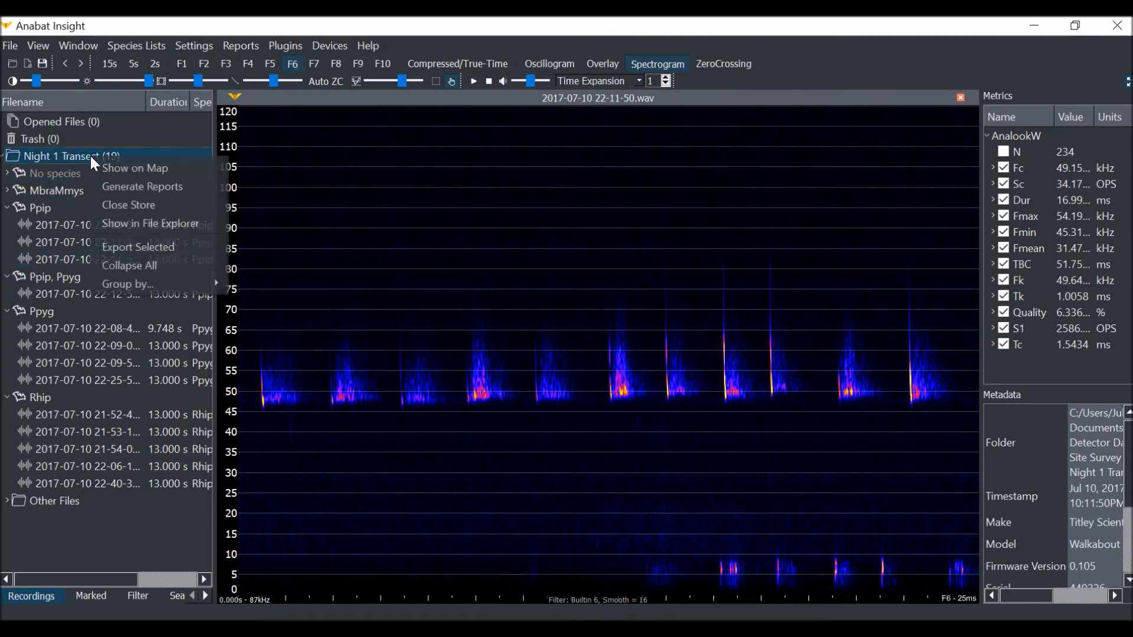